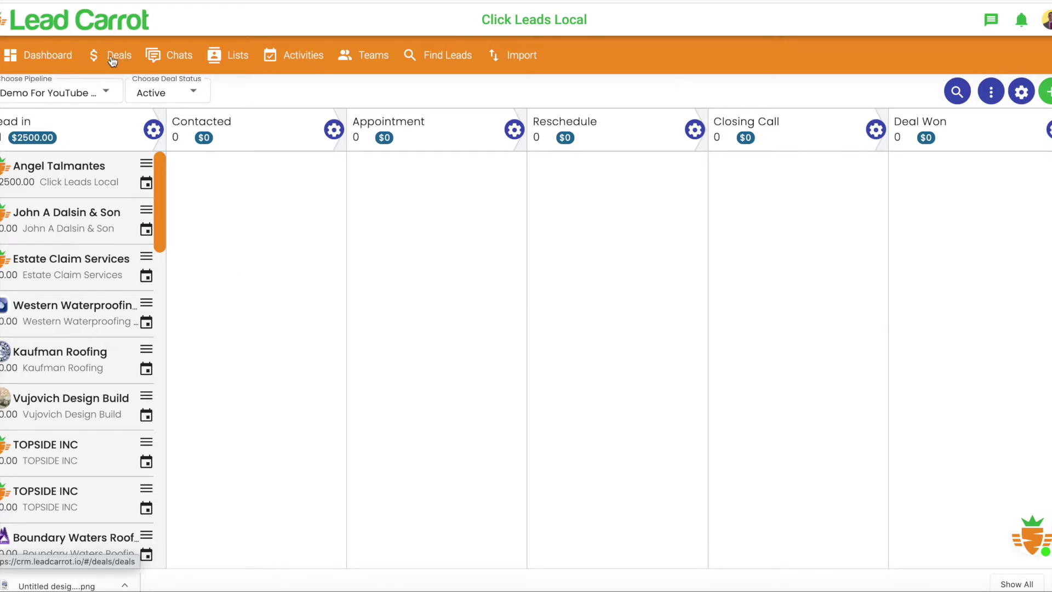
Step: Leave the deals pipeline and go to the Find Leads search page
left_click(231, 55)
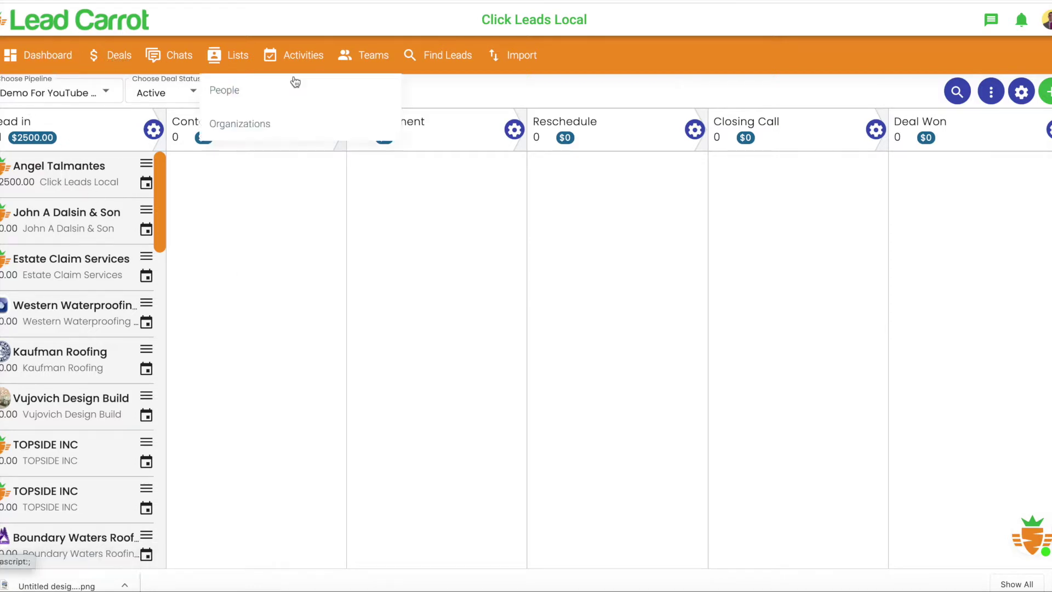
left_click(439, 60)
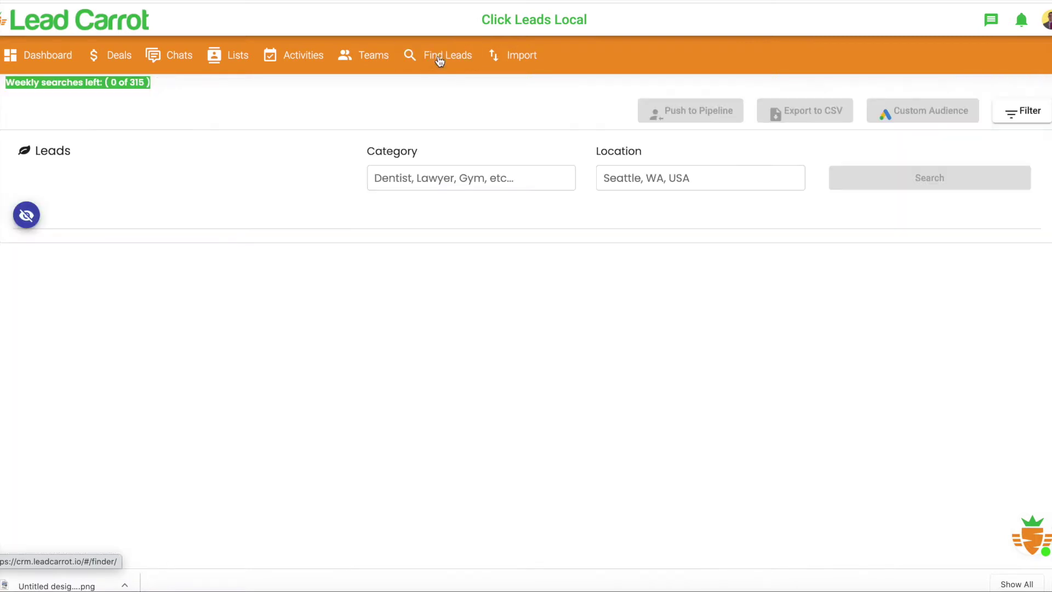
Step: Enter Gym as the category for Minneapolis, MN, US and bring up the global filter options
left_click(429, 165)
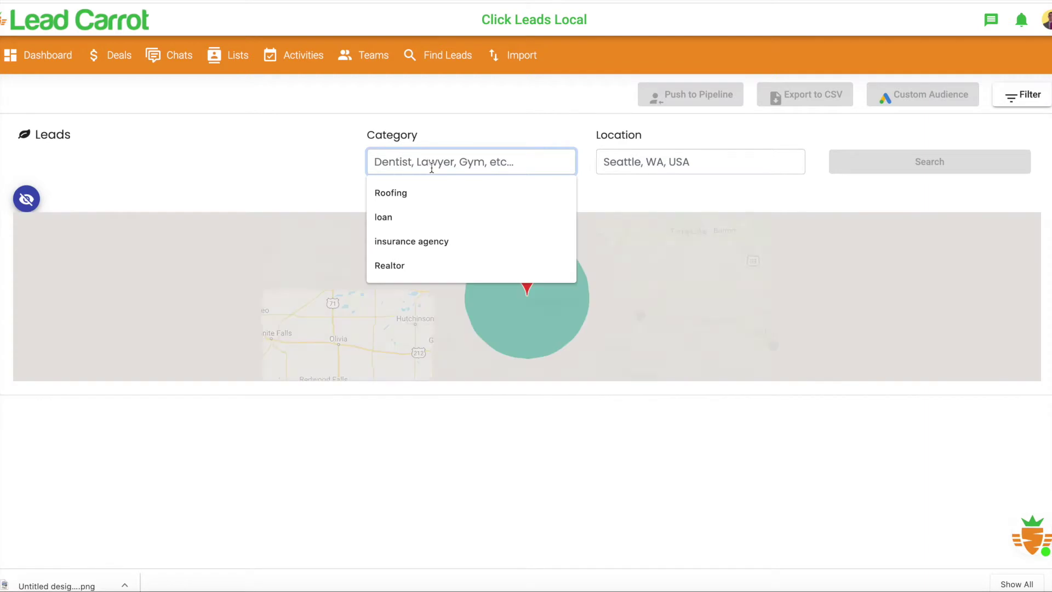
type("Gym")
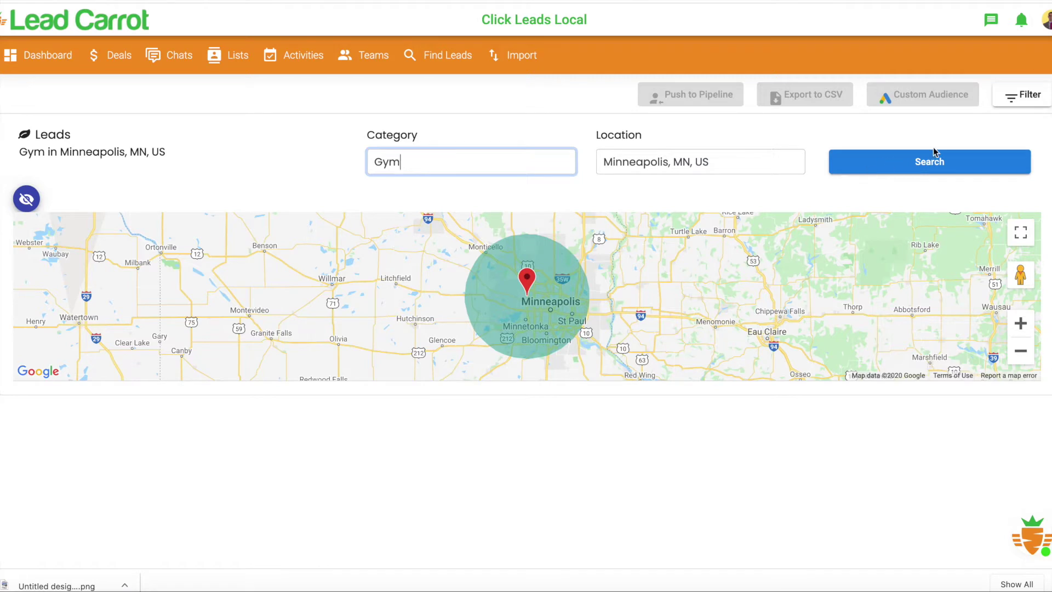
left_click(1015, 98)
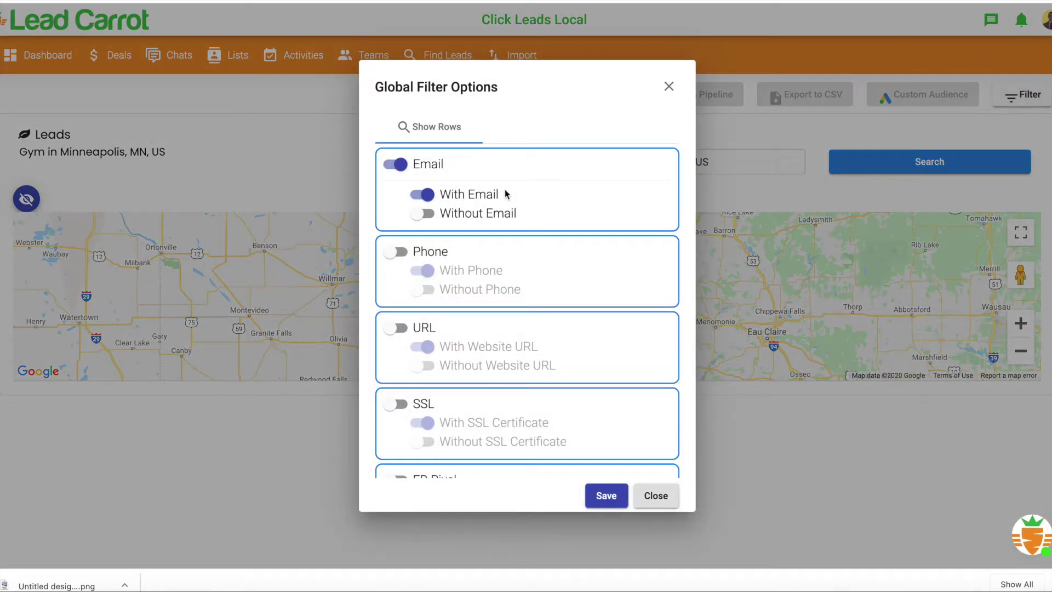
Step: Save global filters requiring an email (With Email on, Without Email off) and run the Gym search
left_click(396, 164)
left_click(408, 212)
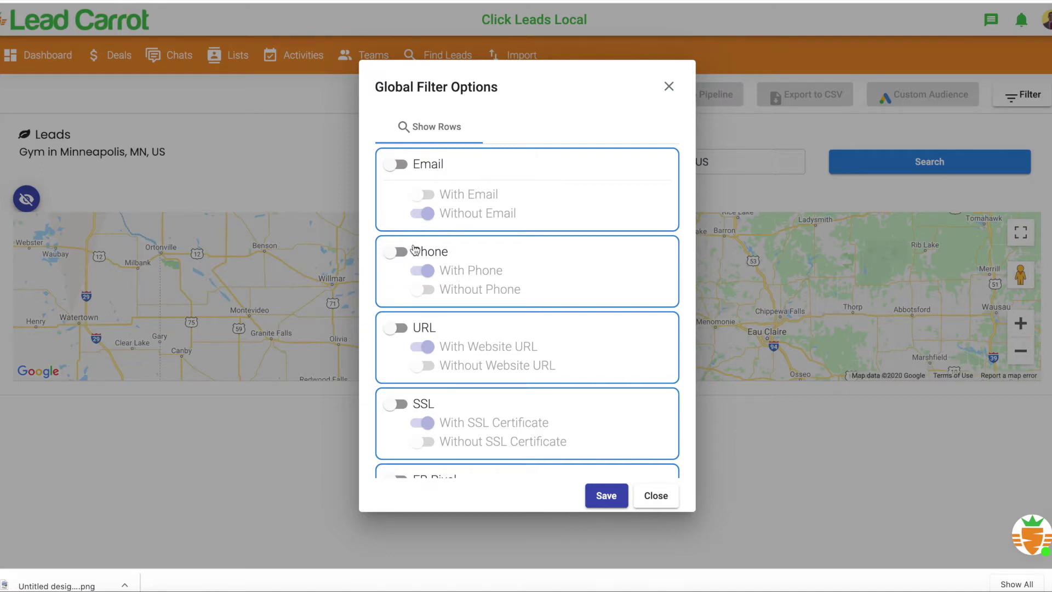
scroll(489, 317, "down", 3)
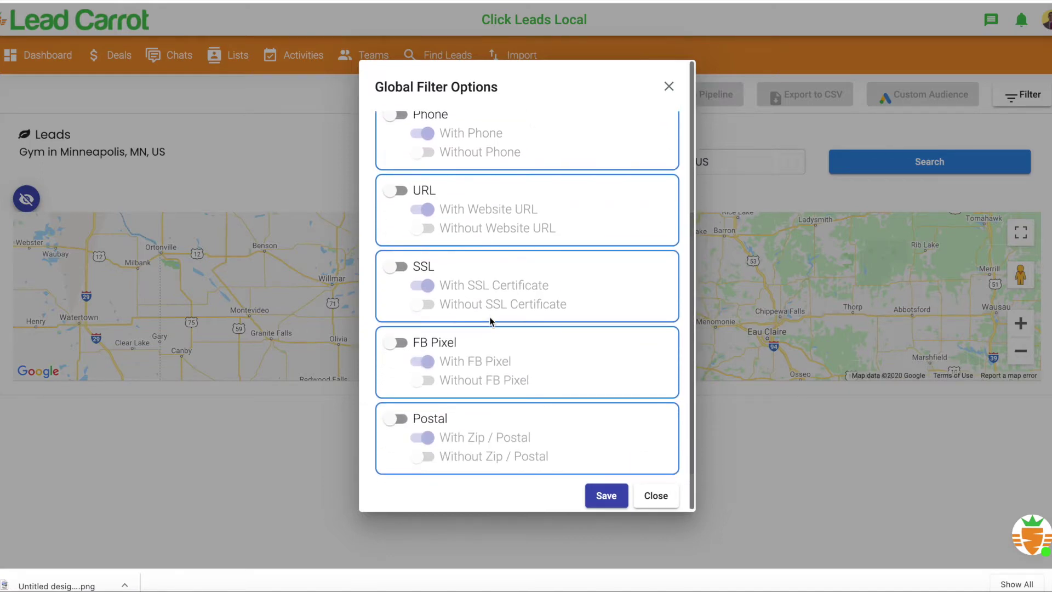
scroll(490, 321, "up", 3)
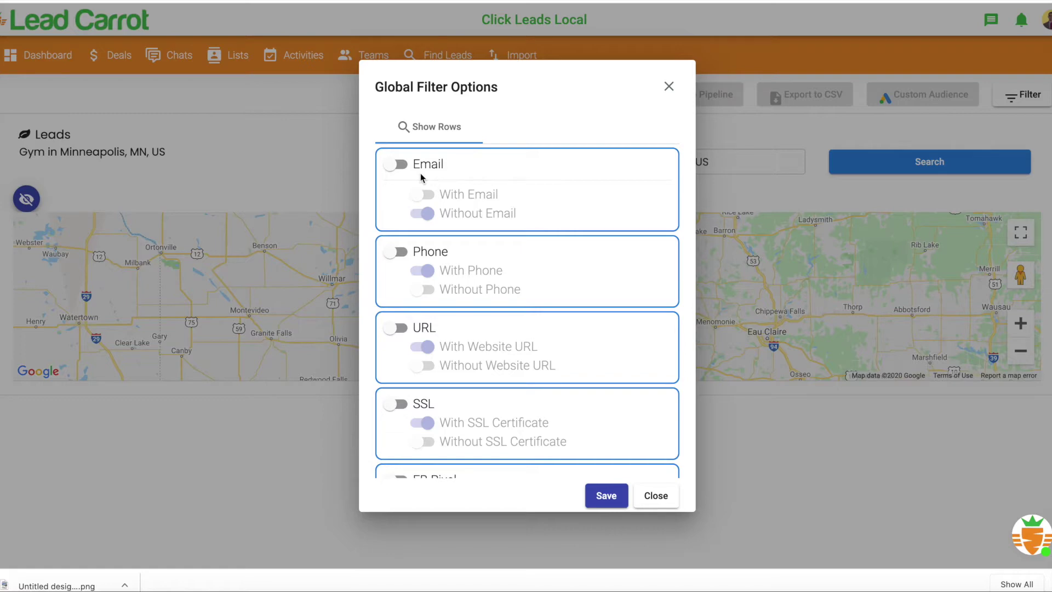
left_click(400, 165)
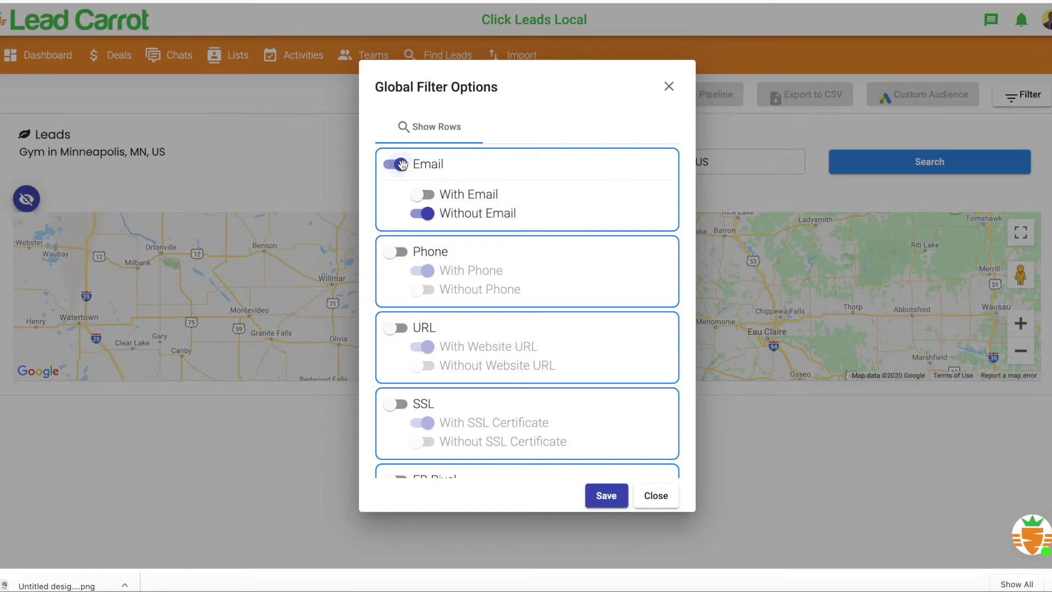
left_click(424, 213)
left_click(422, 194)
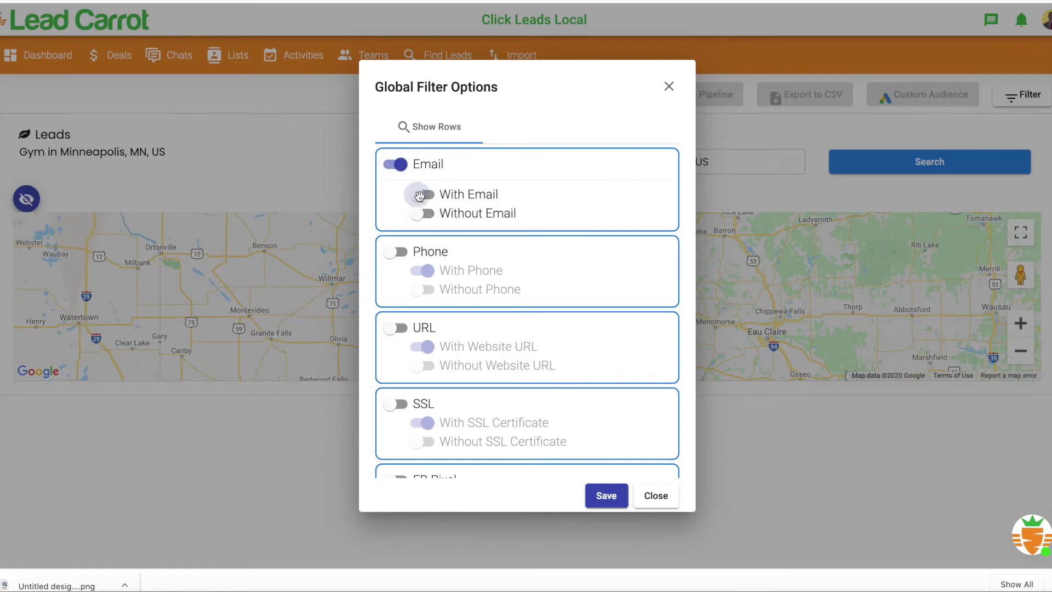
left_click(605, 496)
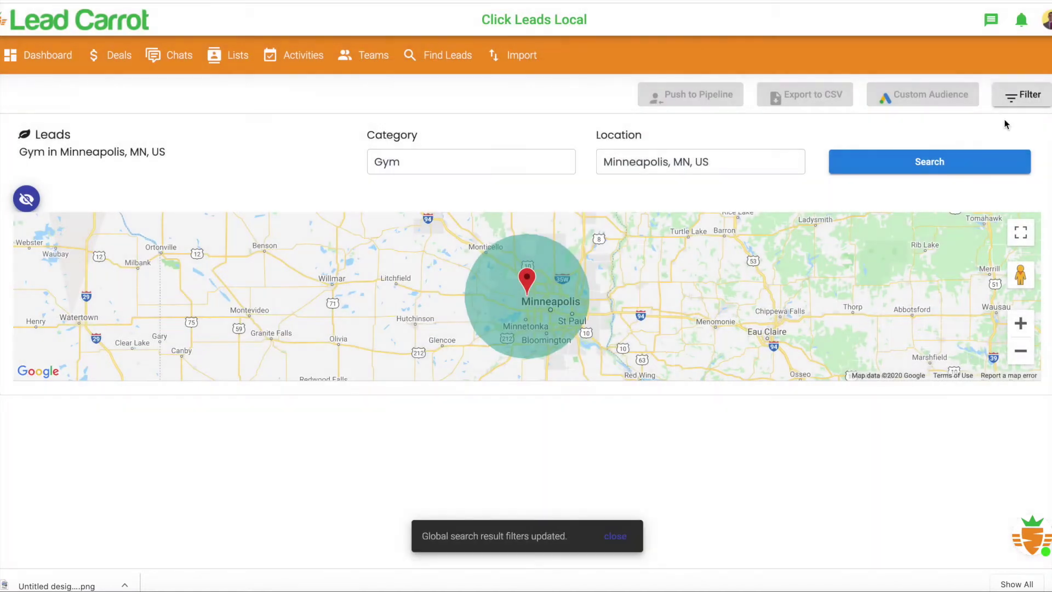
left_click(960, 158)
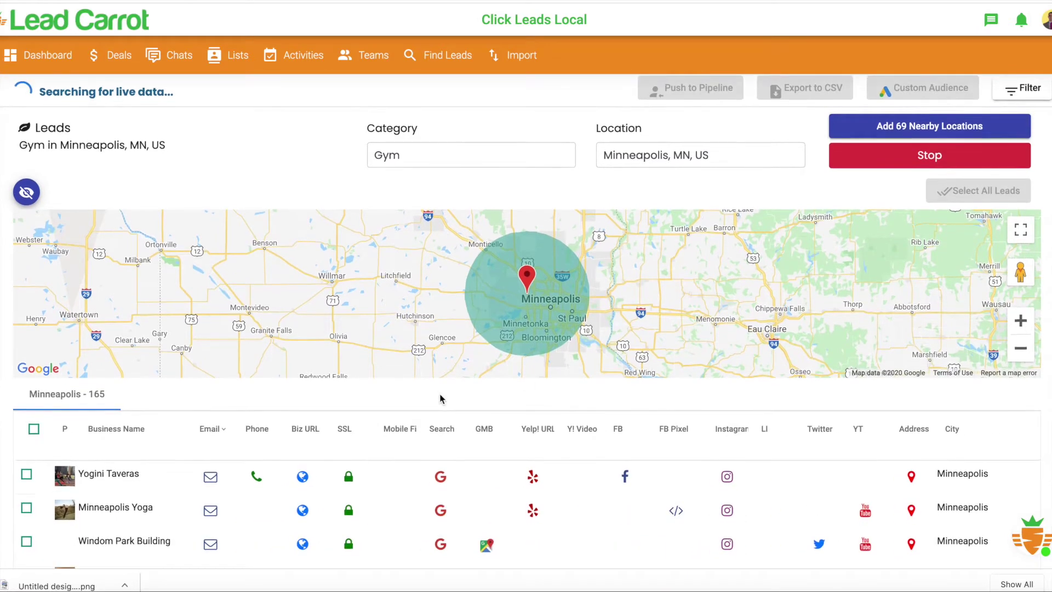
Step: Stop fetching new leads once the 165 Minneapolis gym results have loaded
left_click(905, 156)
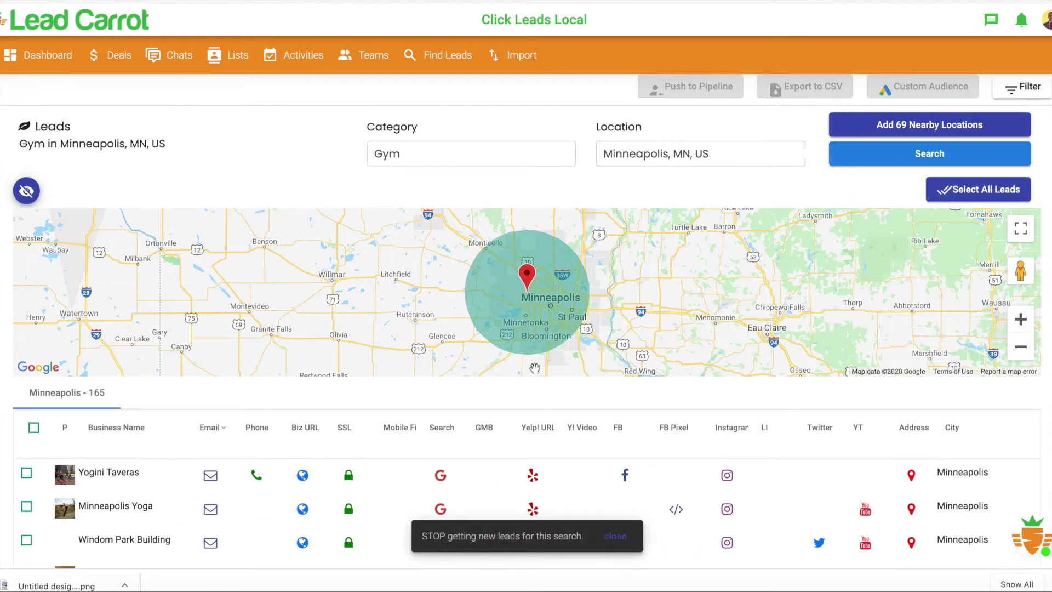
scroll(497, 396, "down", 3)
scroll(496, 400, "down", 3)
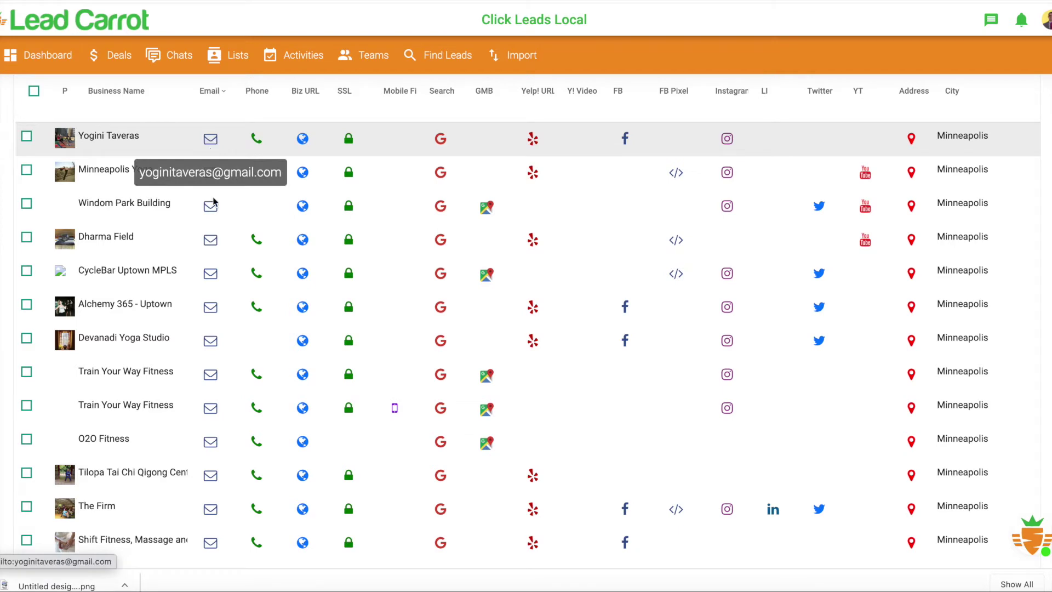
scroll(218, 289, "down", 4)
scroll(218, 290, "down", 6)
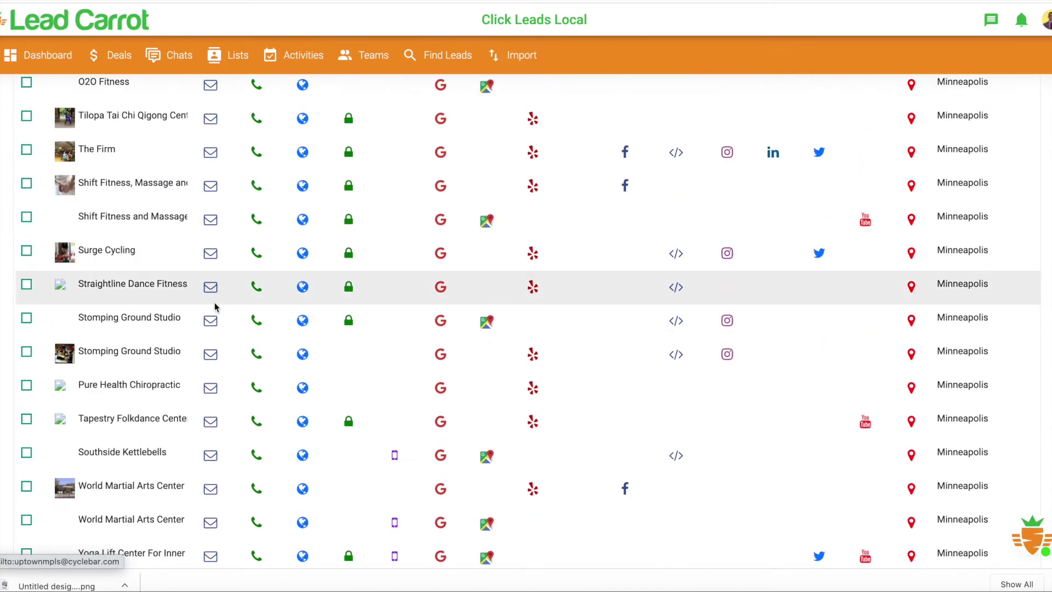
scroll(203, 340, "down", 1)
scroll(213, 403, "down", 5)
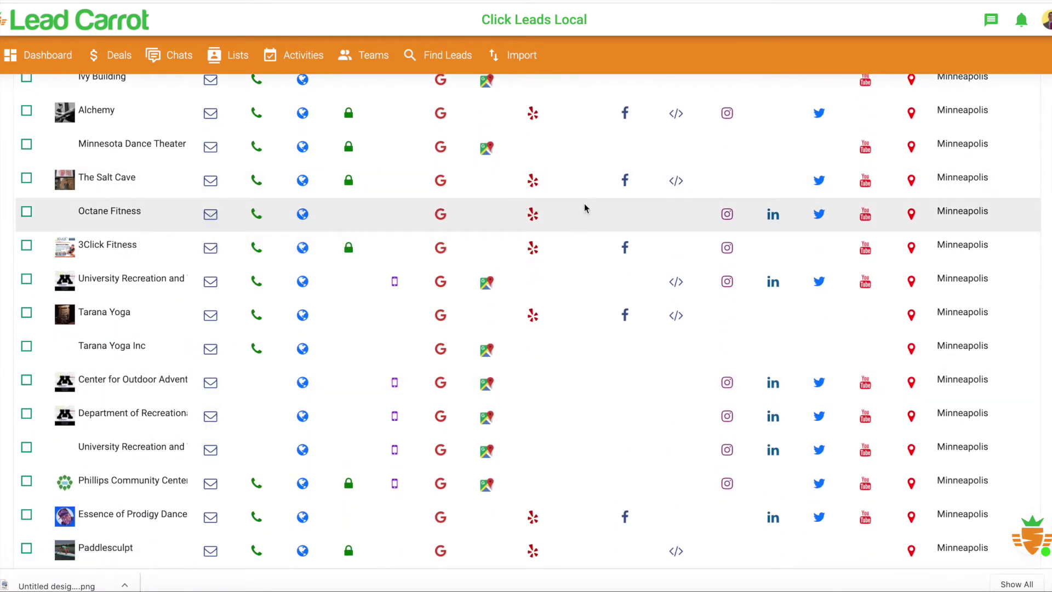
left_click(728, 214)
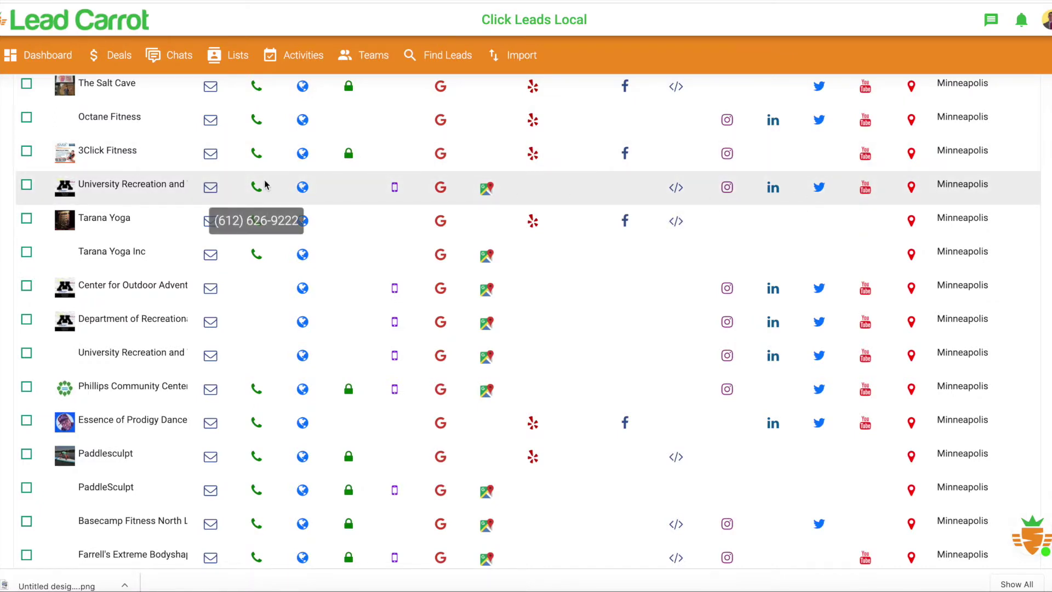
mouse_move(262, 201)
scroll(263, 202, "down", 5)
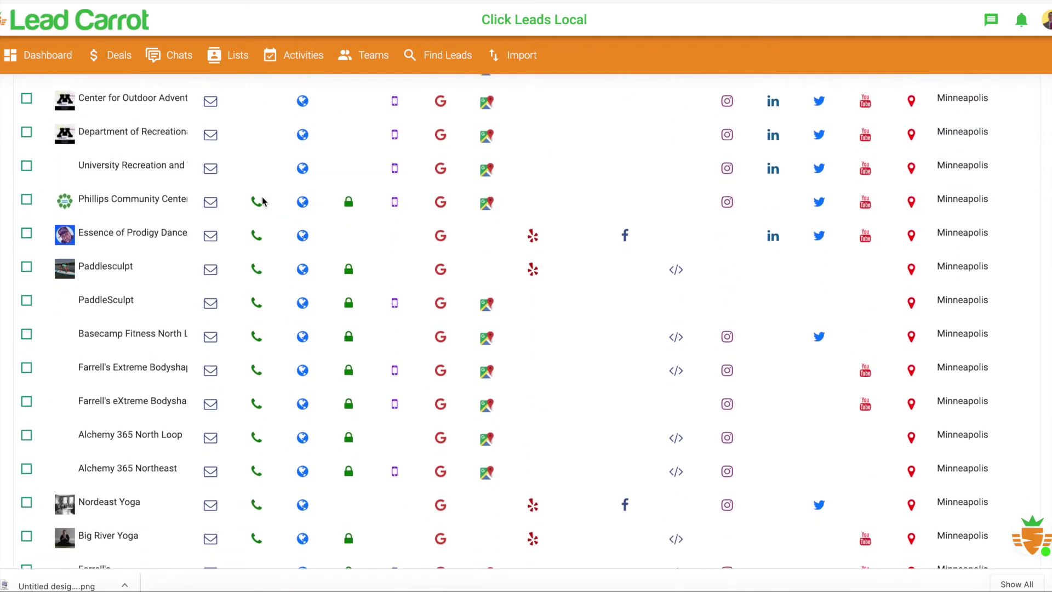
scroll(263, 201, "up", 6)
scroll(262, 202, "up", 10)
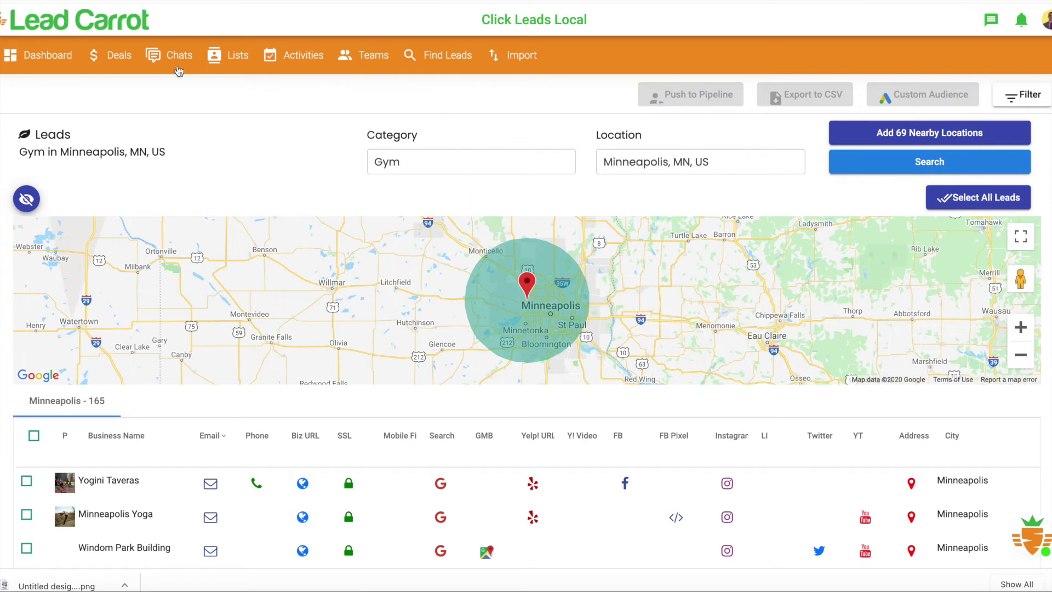
left_click(112, 55)
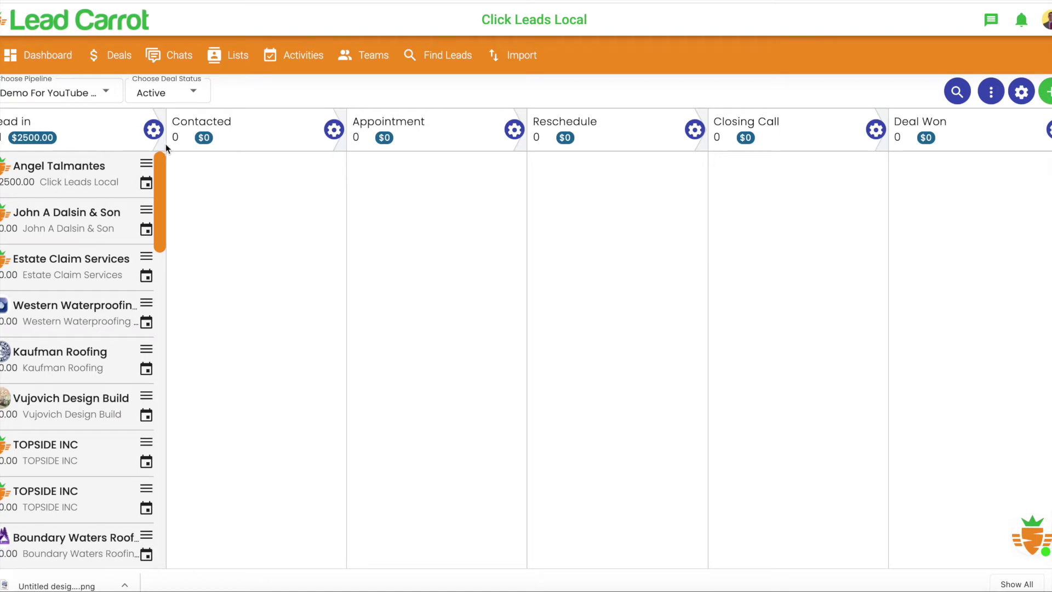
Step: Back on Find Leads, halt the live Gym search at 165 results and select all leads
left_click(436, 58)
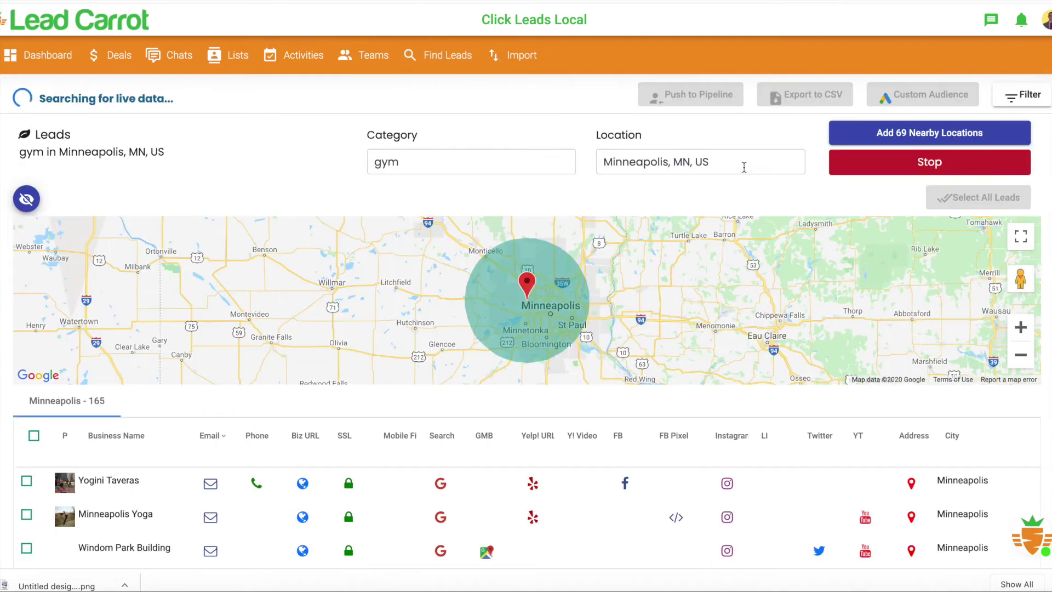
left_click(903, 171)
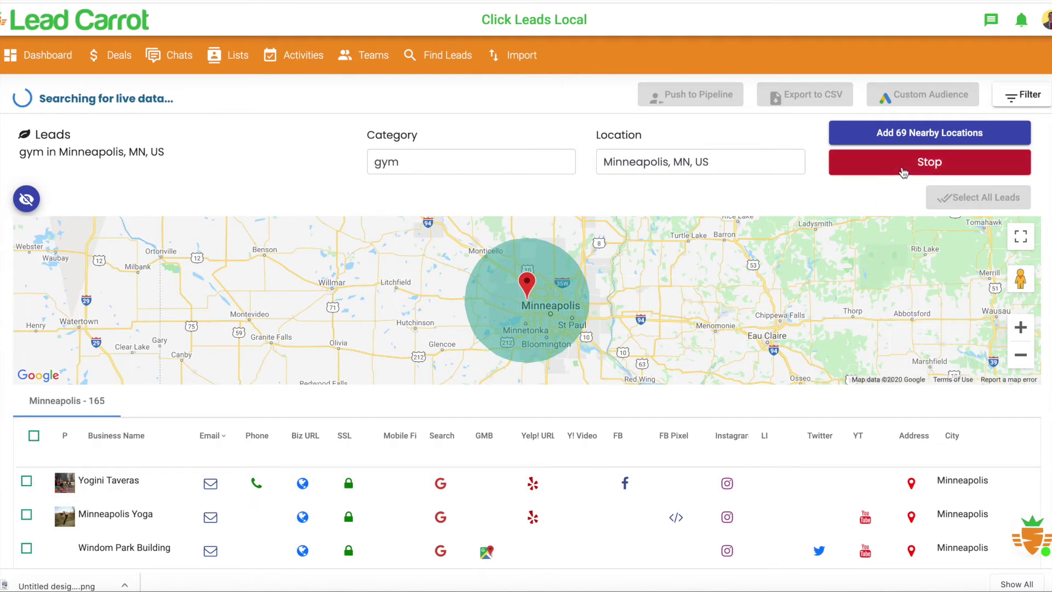
left_click(962, 204)
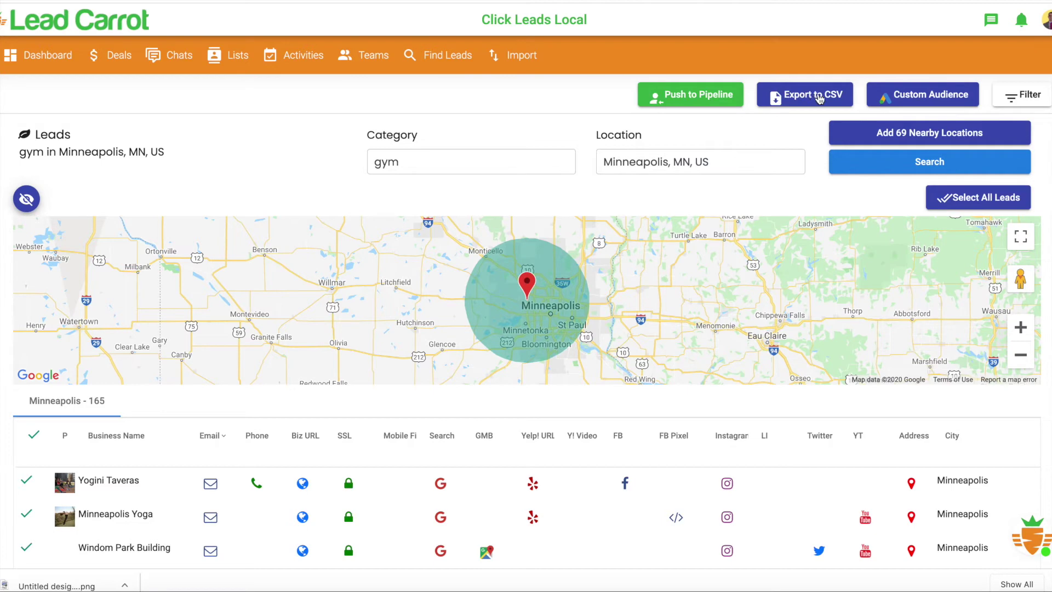
left_click(914, 96)
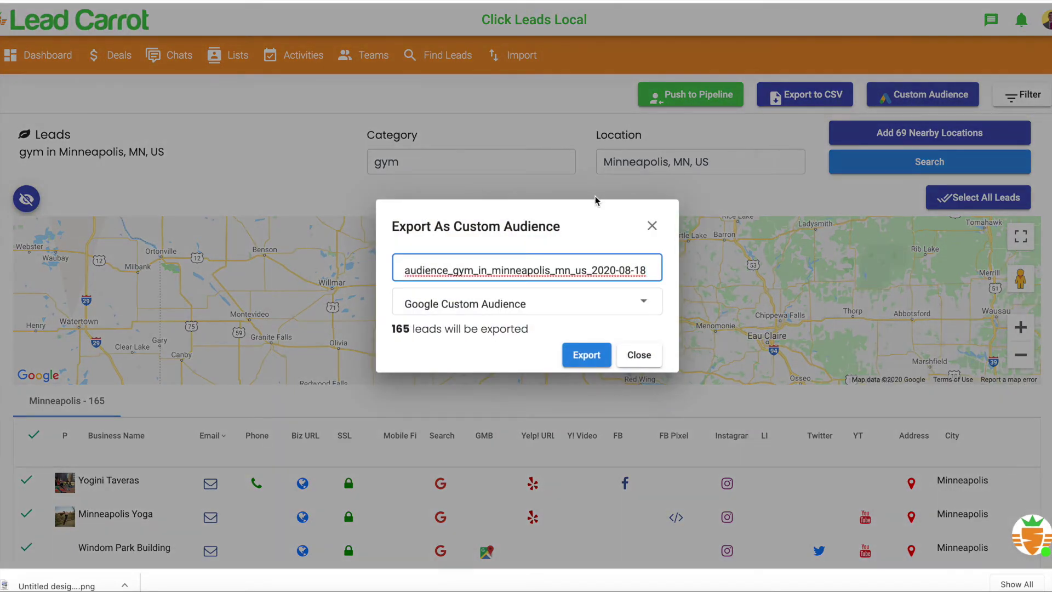
left_click(528, 305)
left_click(540, 308)
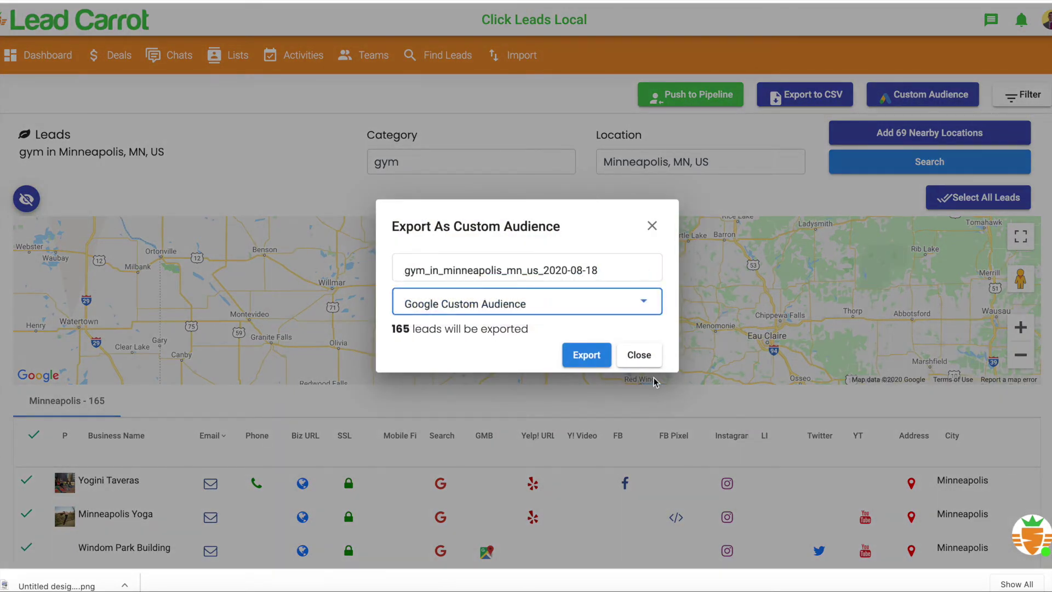
left_click(639, 356)
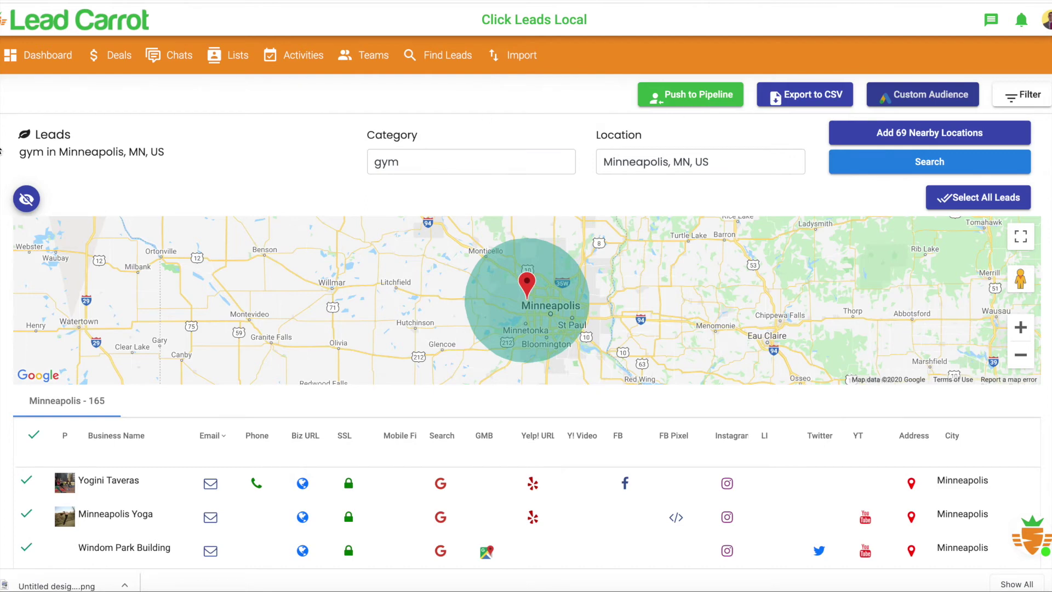
left_click(112, 65)
Step: Move the $2500.00 lead deal from Lead in through Contacted into Appointment
scroll(79, 289, "down", 10)
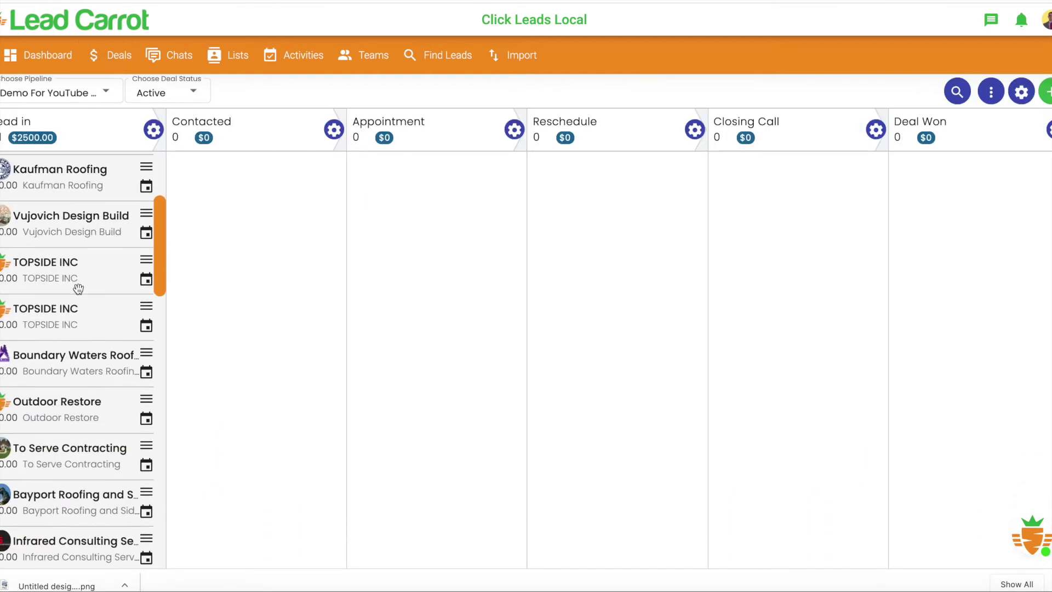
scroll(78, 289, "up", 10)
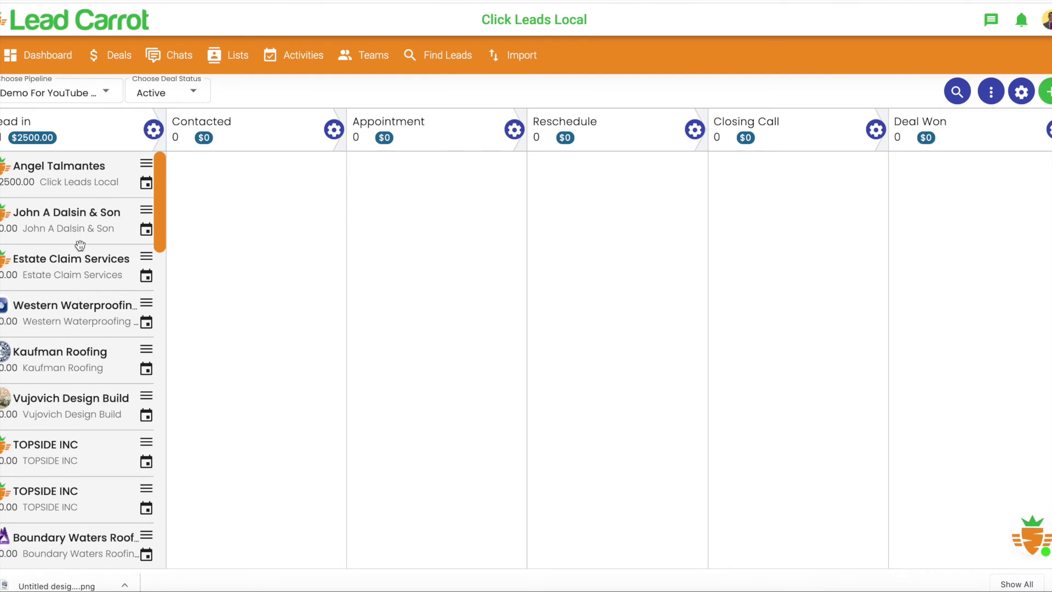
mouse_move(80, 174)
left_mouse_down()
mouse_move(237, 182)
mouse_move(265, 165)
mouse_move(397, 161)
mouse_move(83, 166)
left_mouse_up()
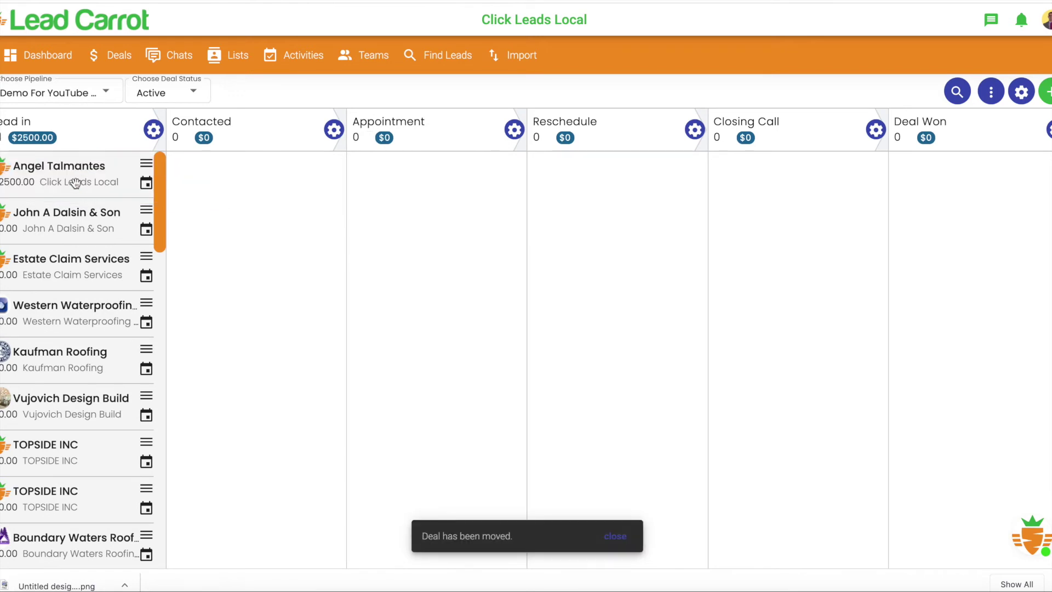
left_click_drag(76, 183, 235, 173)
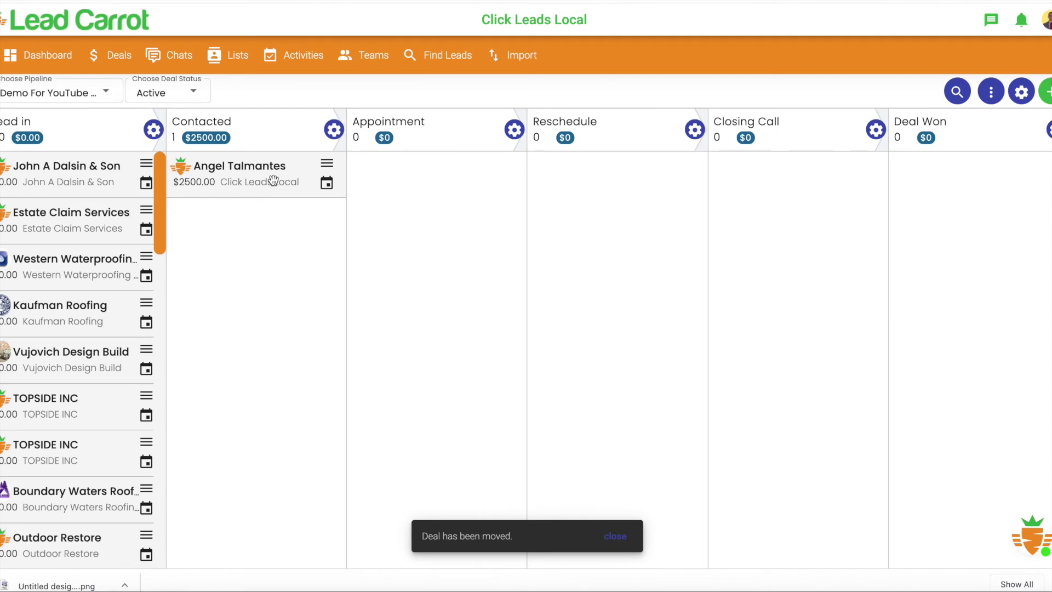
left_click_drag(272, 171, 393, 163)
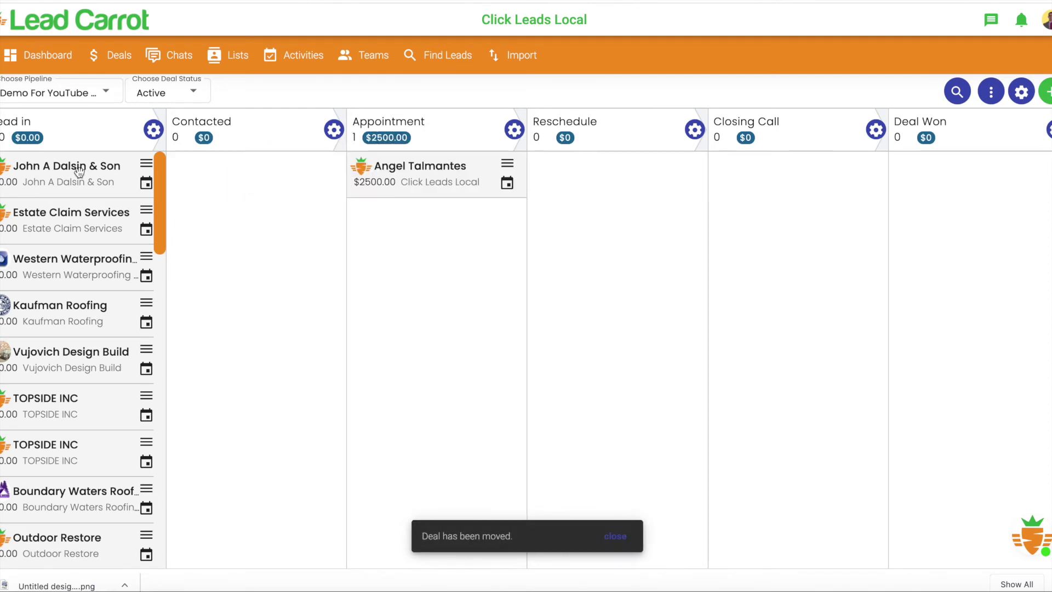
left_click(145, 164)
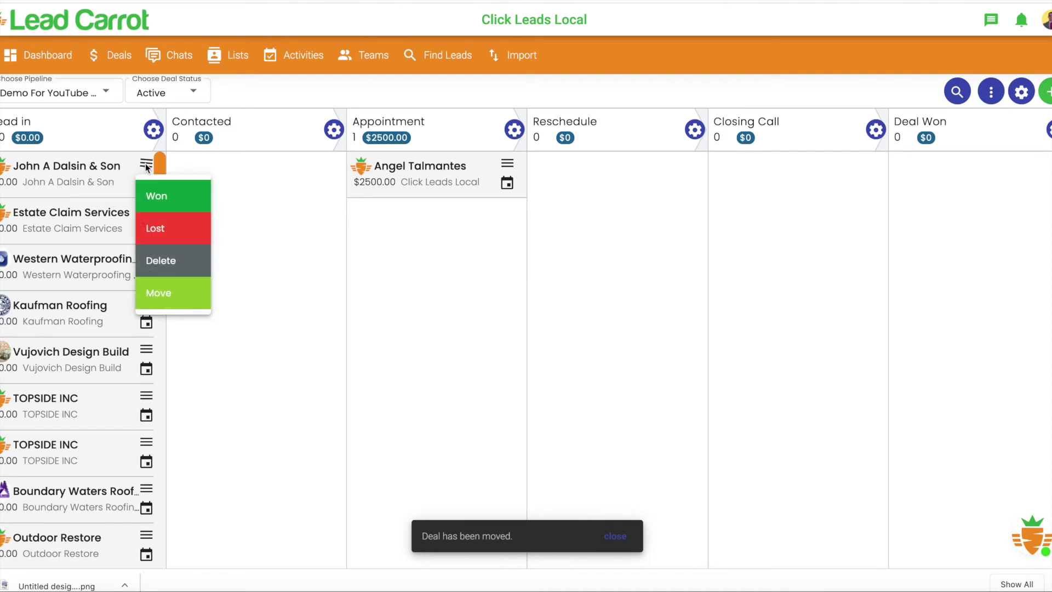
Step: Mark the John A Dalsin & Son deal as Lost, leaving Estate Claim Services unchanged
left_click(168, 233)
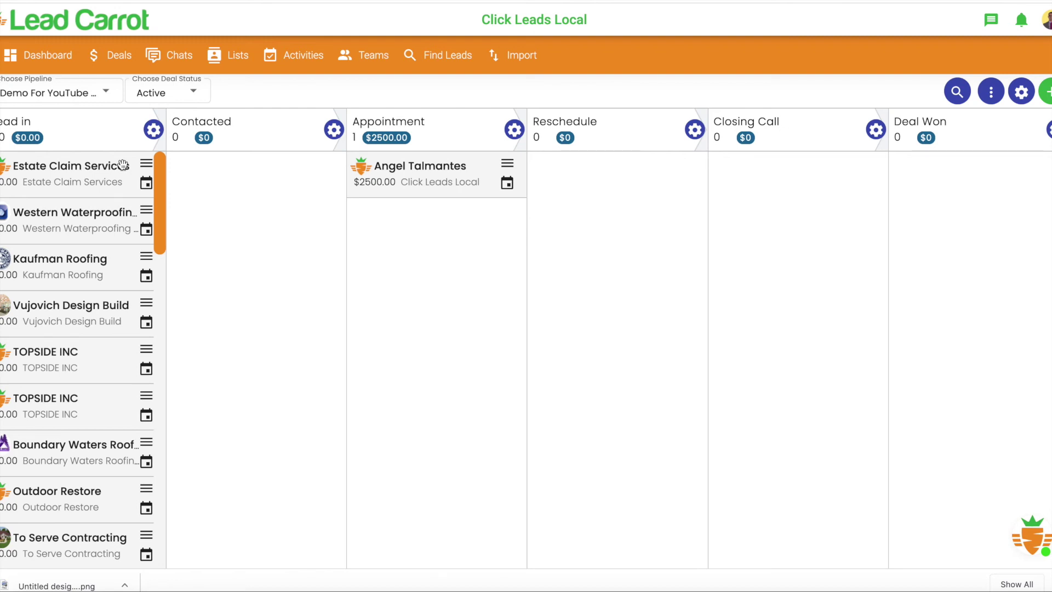
left_click(230, 55)
left_click(146, 164)
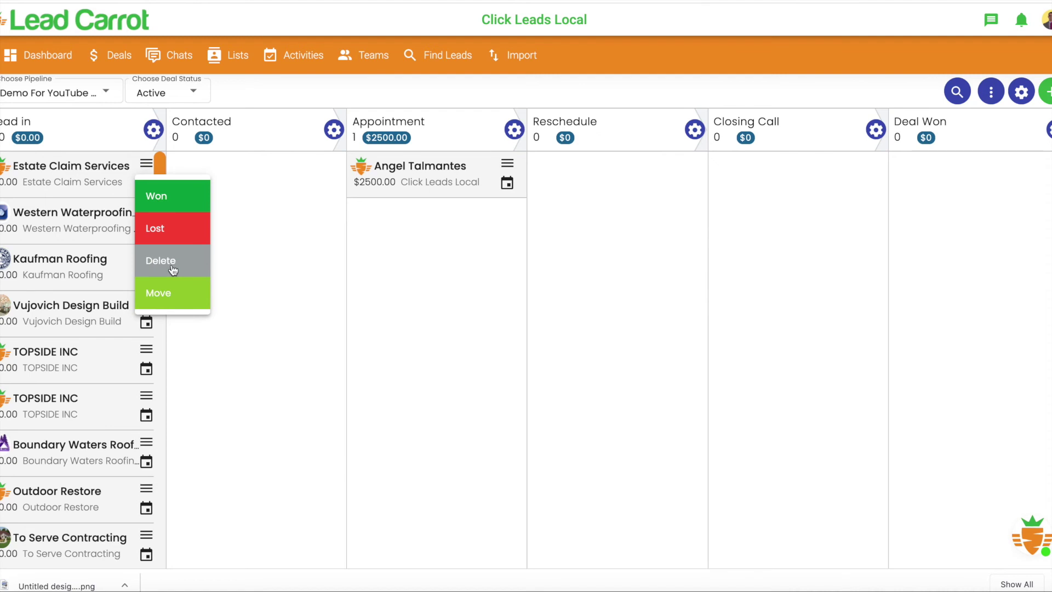
left_click(228, 144)
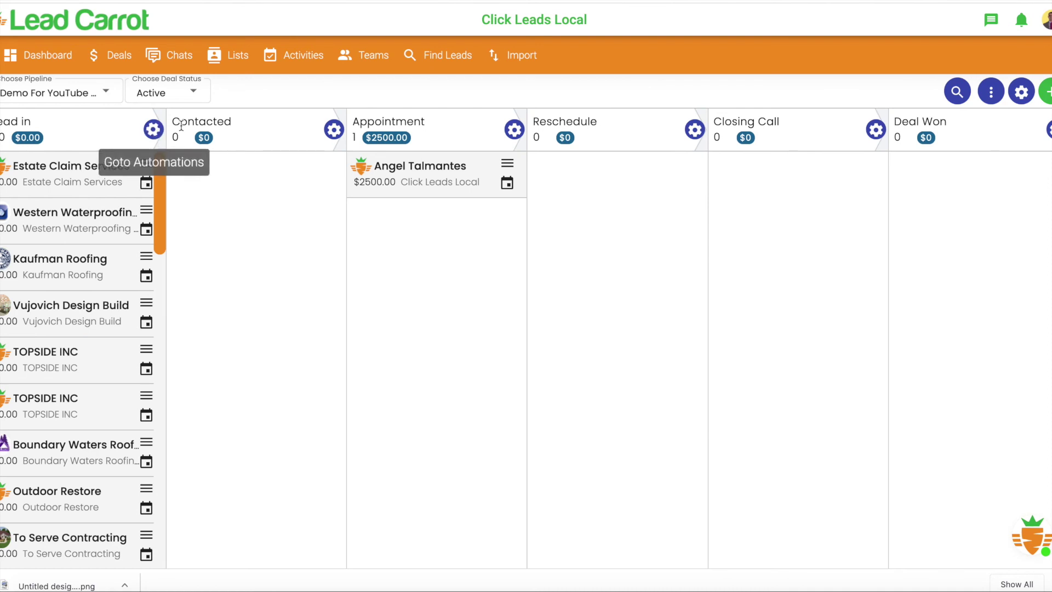
Step: Open the Lead in stage's automations and start a new automation without choosing a next step
left_click(154, 130)
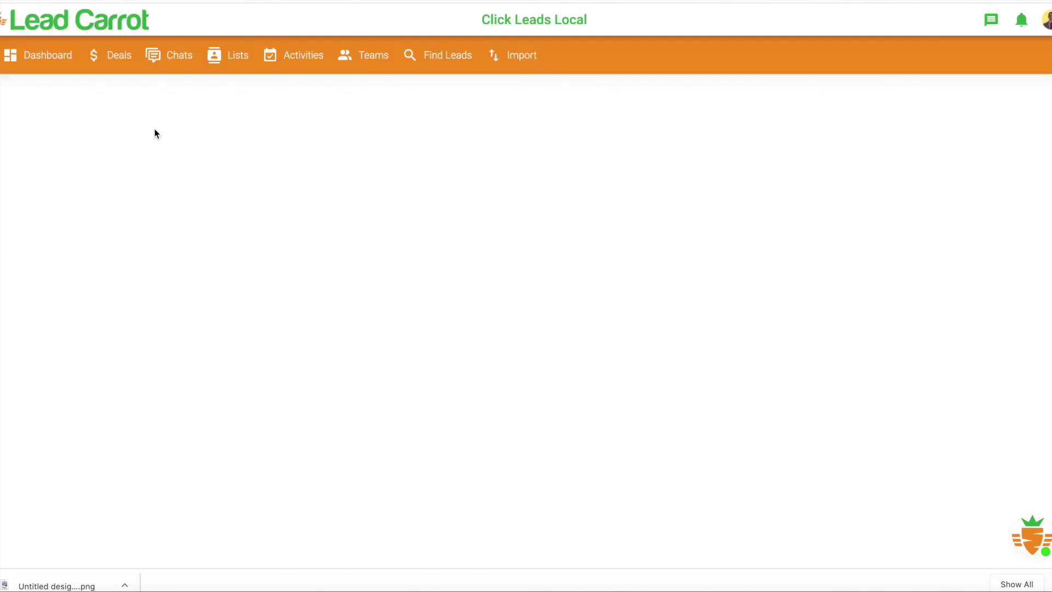
left_click(164, 275)
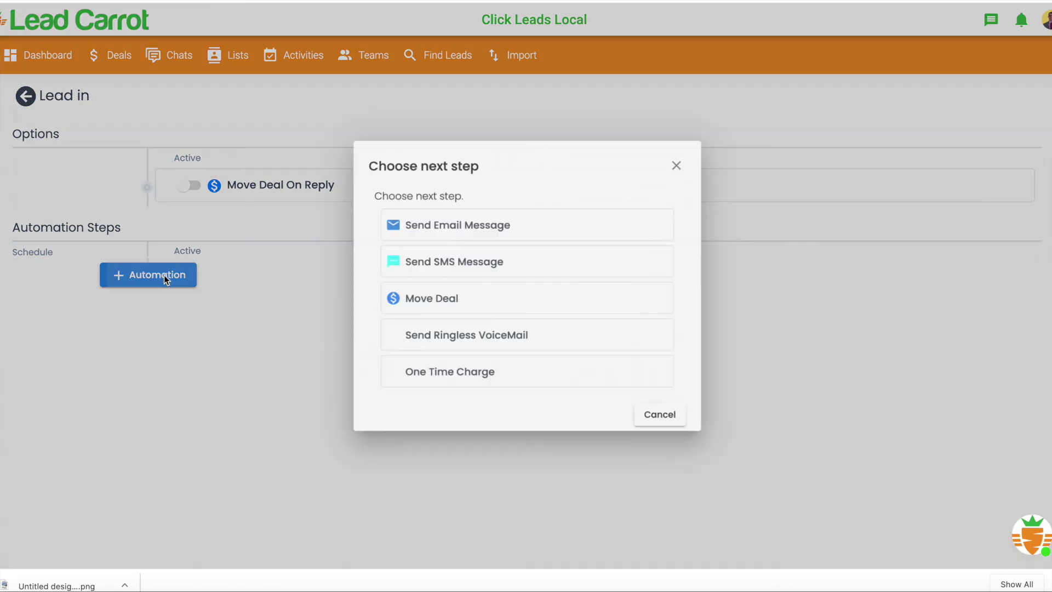
left_click(686, 157)
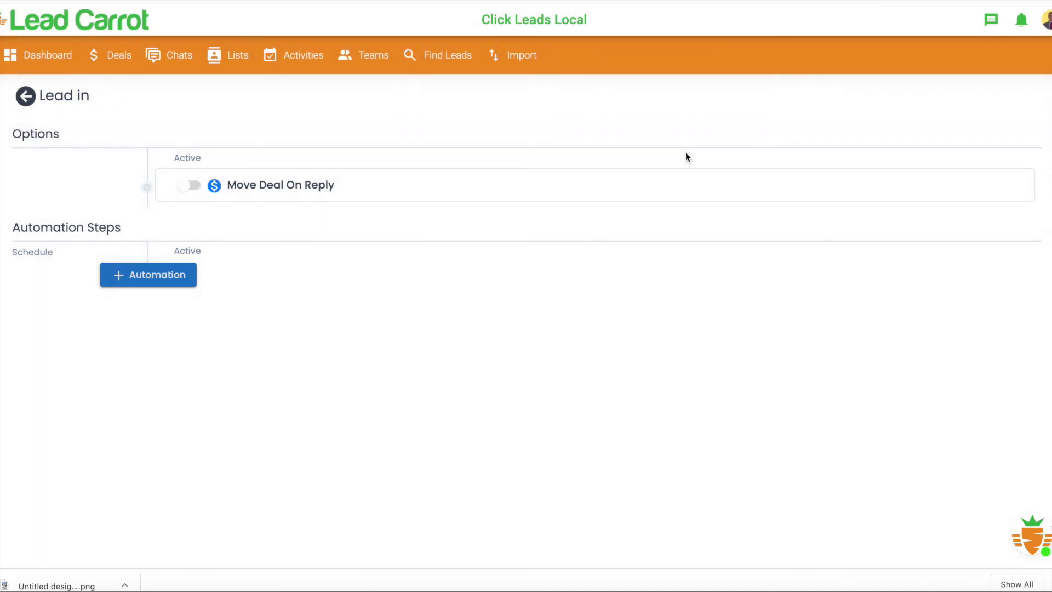